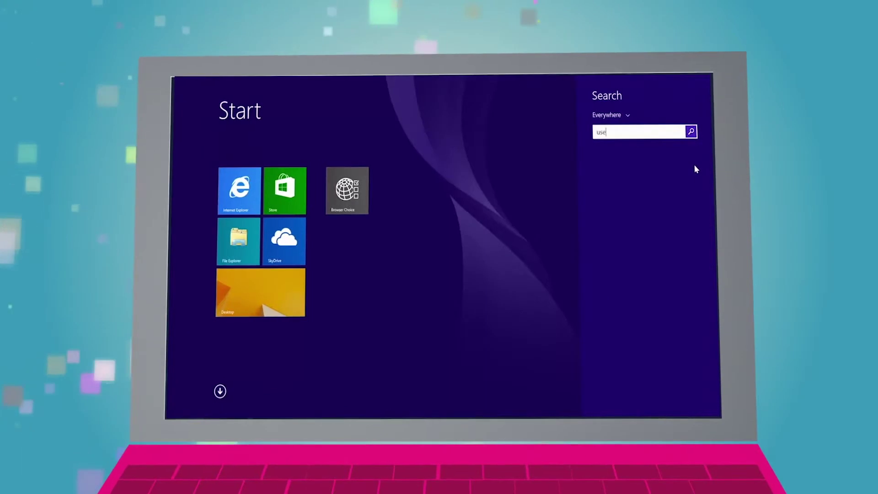
- Find the user account settings and set the parent's account type to Administrator
left_click(693, 161)
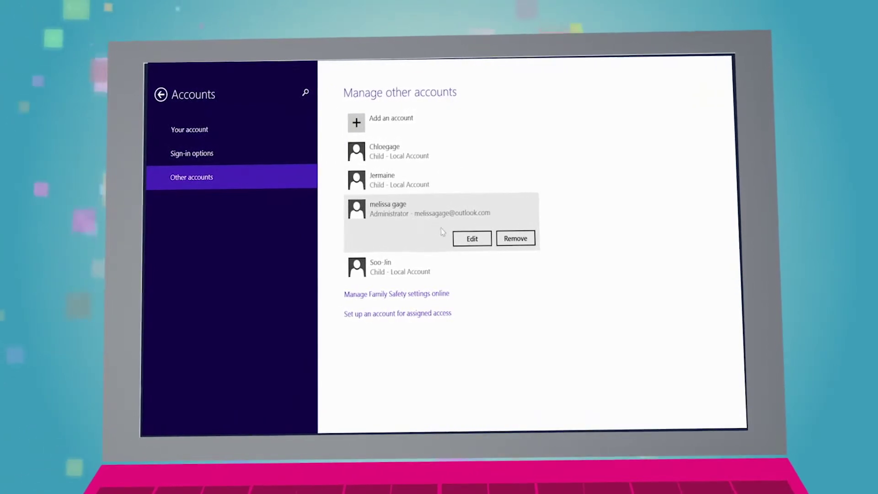
left_click(458, 236)
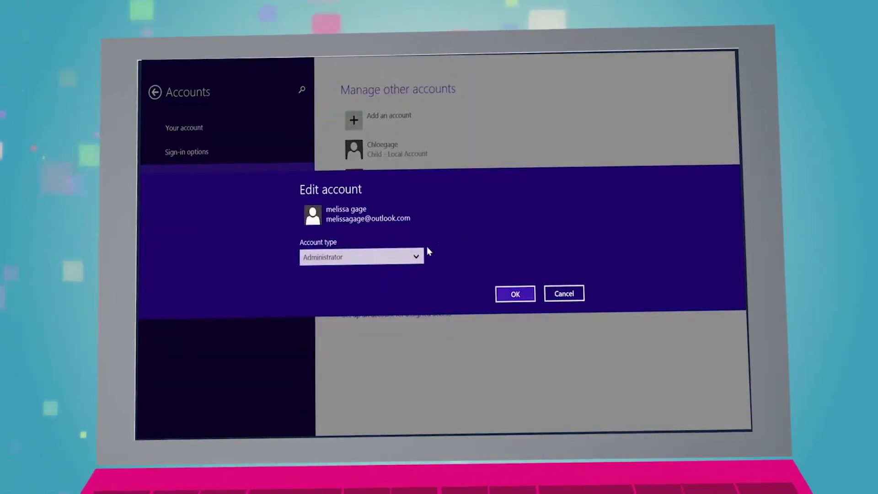
left_click(414, 257)
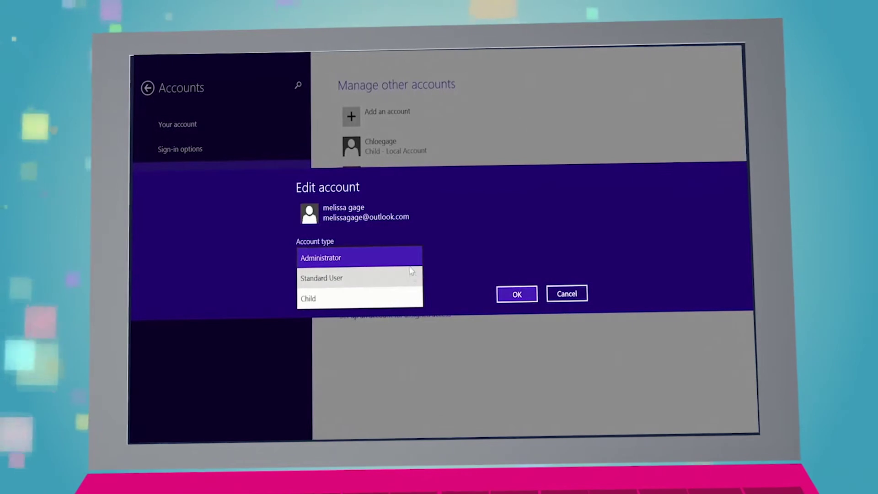
left_click(414, 258)
left_click(528, 294)
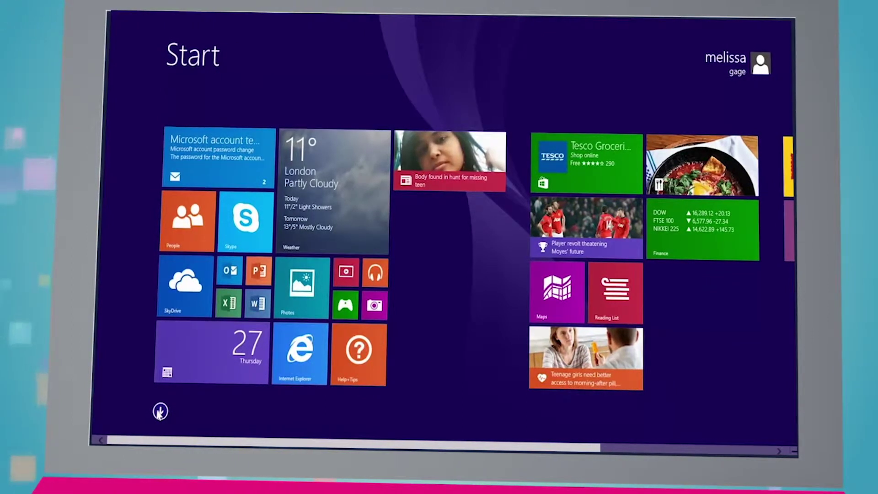
- Open PC settings from the full app list and go to the management of other accounts
left_click(160, 411)
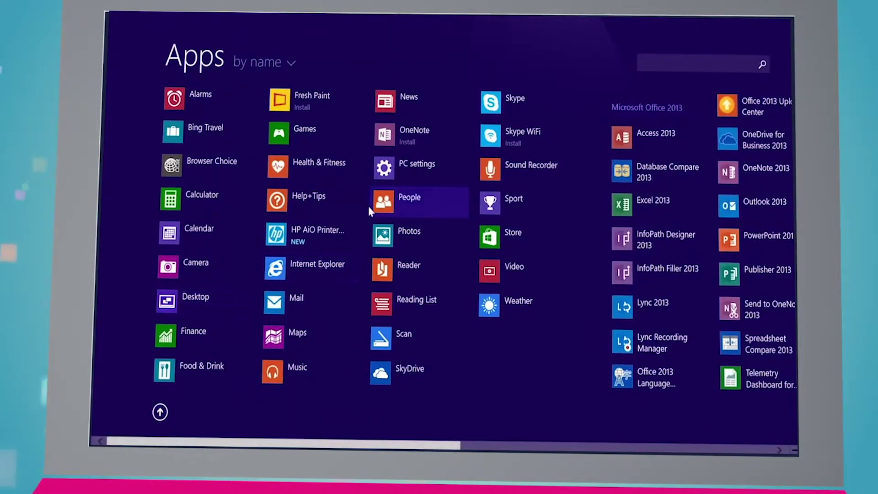
left_click(385, 183)
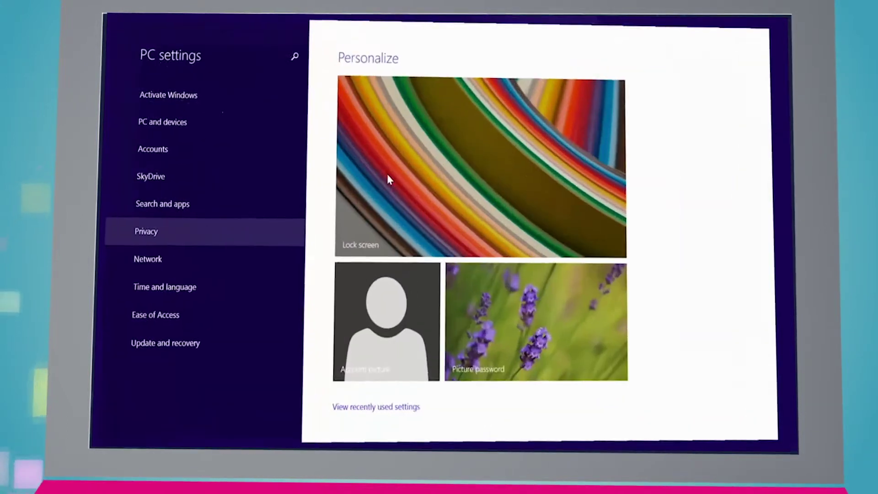
left_click(220, 142)
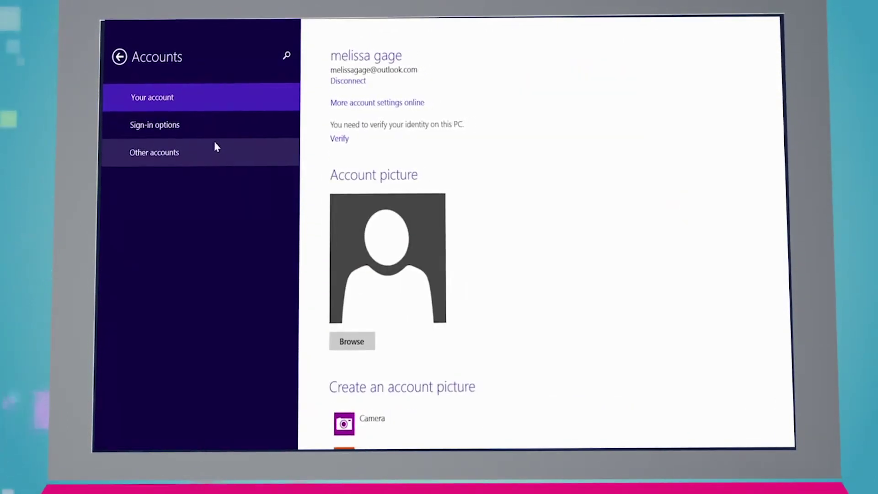
left_click(199, 154)
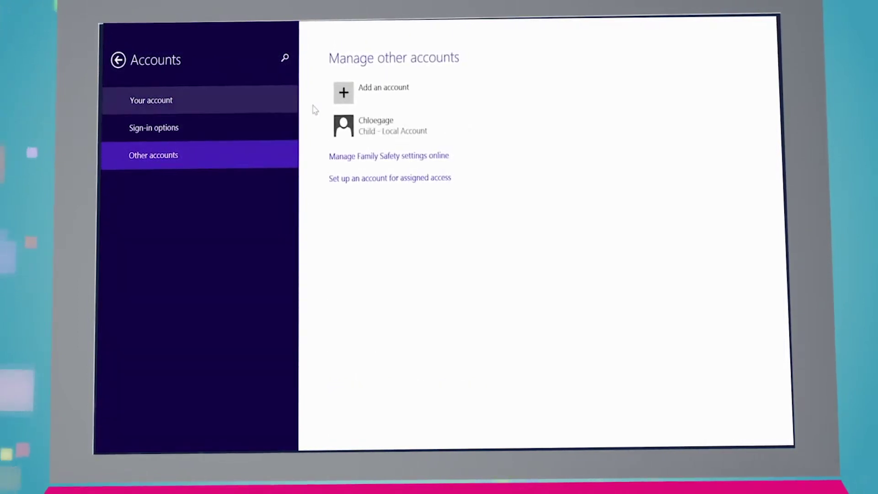
- Start adding a child's account without email
left_click(344, 97)
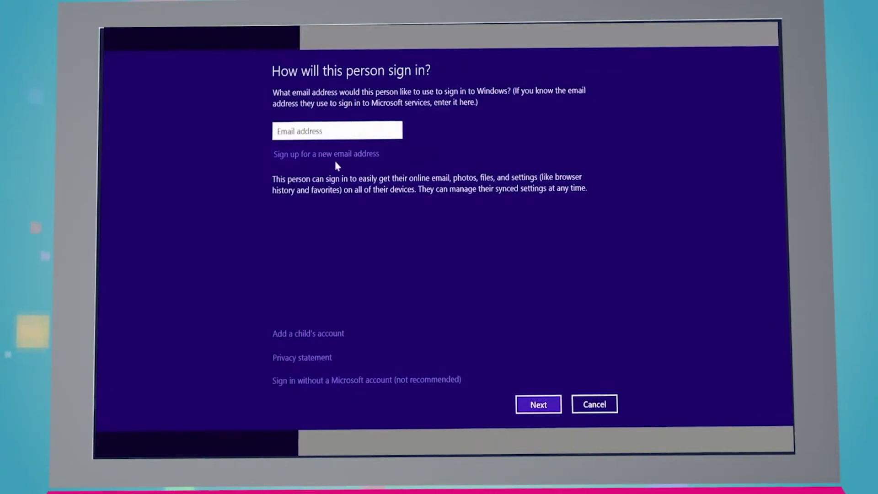
left_click(328, 336)
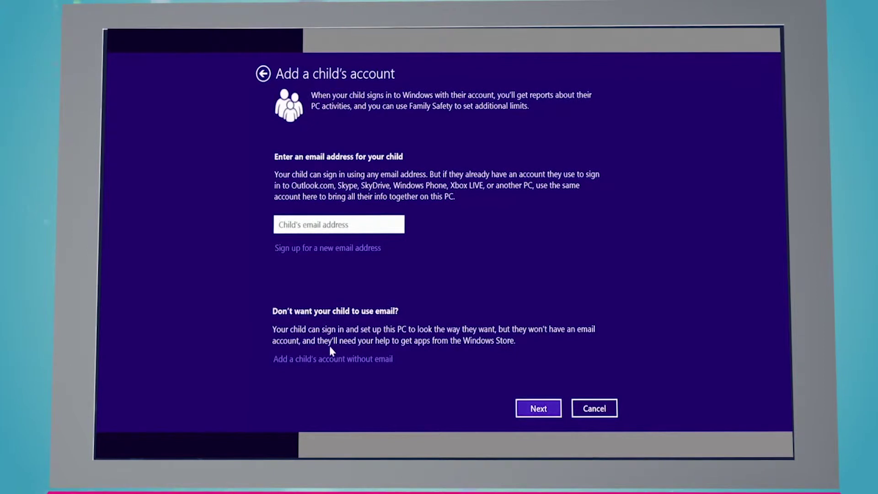
left_click(331, 362)
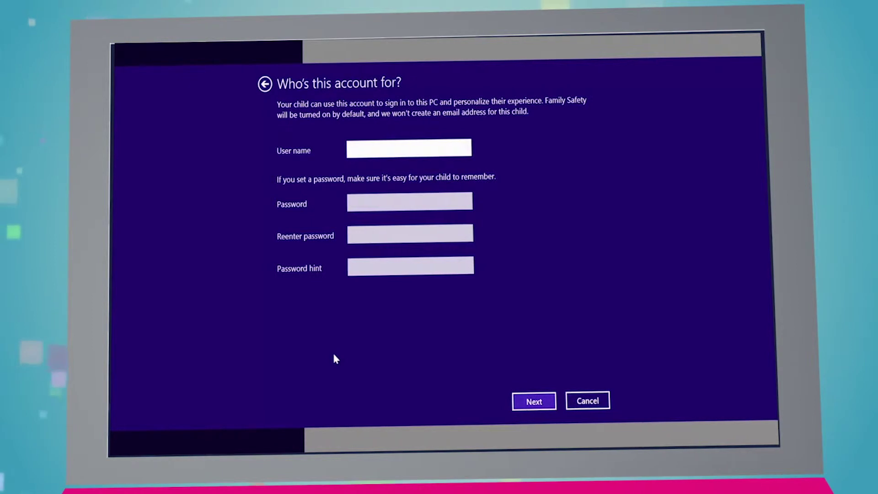
- Create the child's account by entering the child's user name, the password twice and a password hint, and finish the setup
type("S")
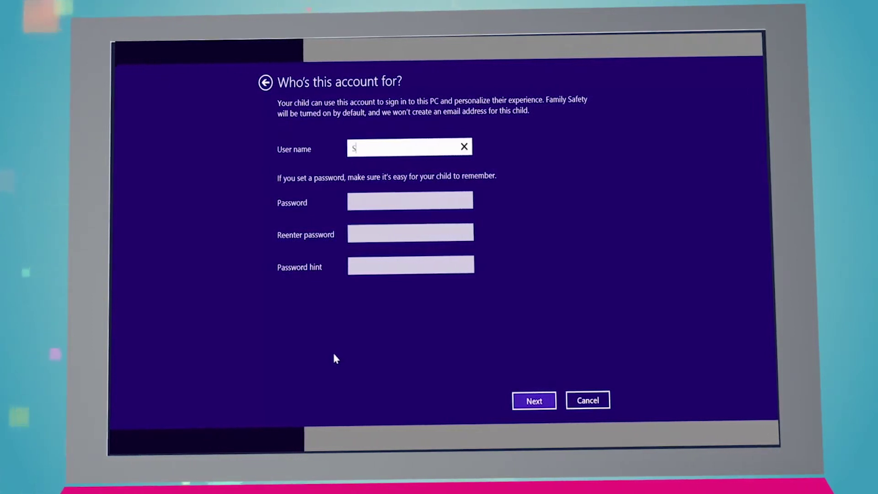
type("oo-Jin")
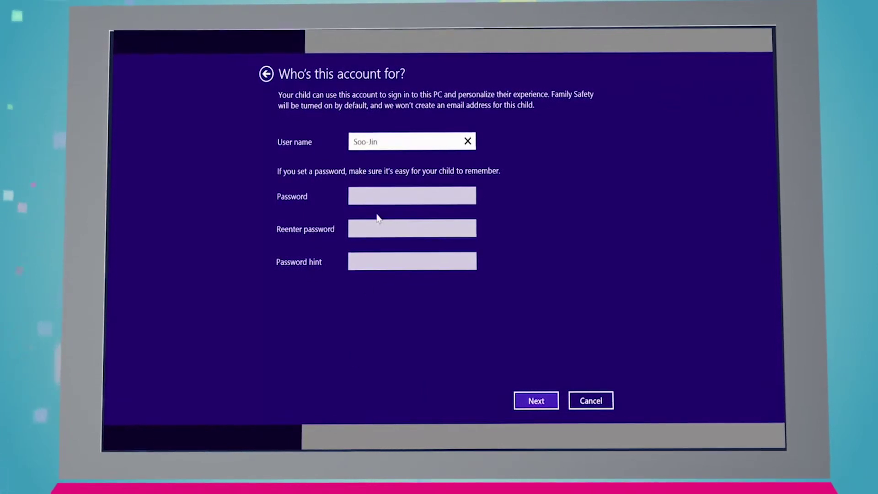
left_click(375, 196)
type("•••••")
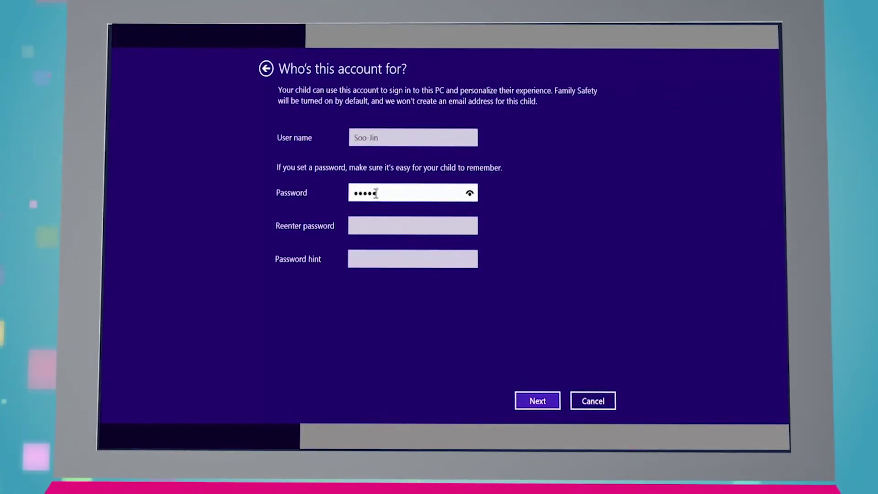
key("Tab")
type("•••")
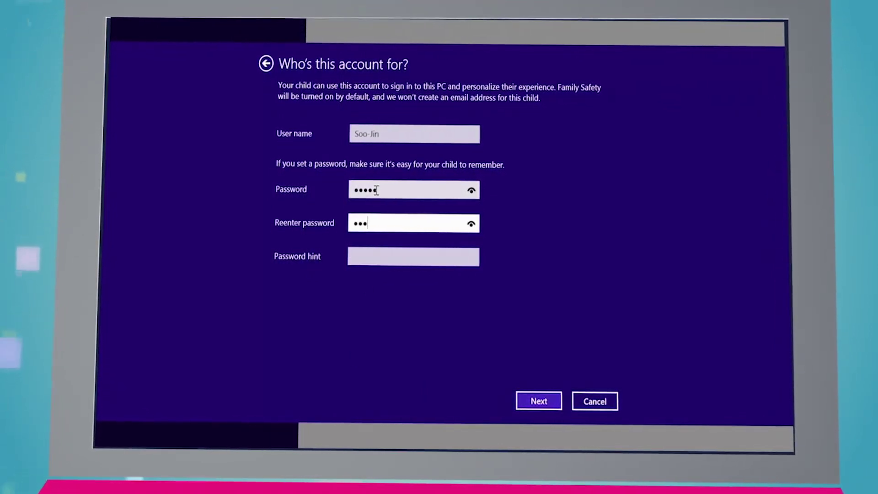
type("••")
key("Tab")
type("ha")
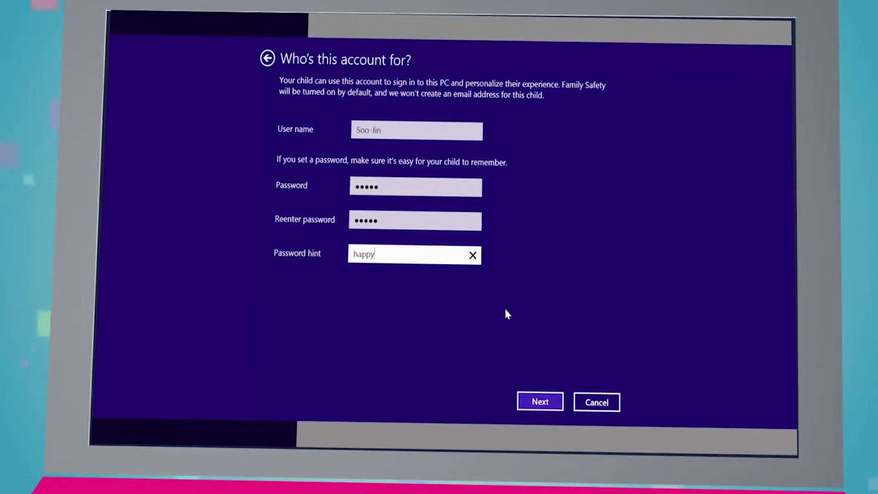
left_click(540, 401)
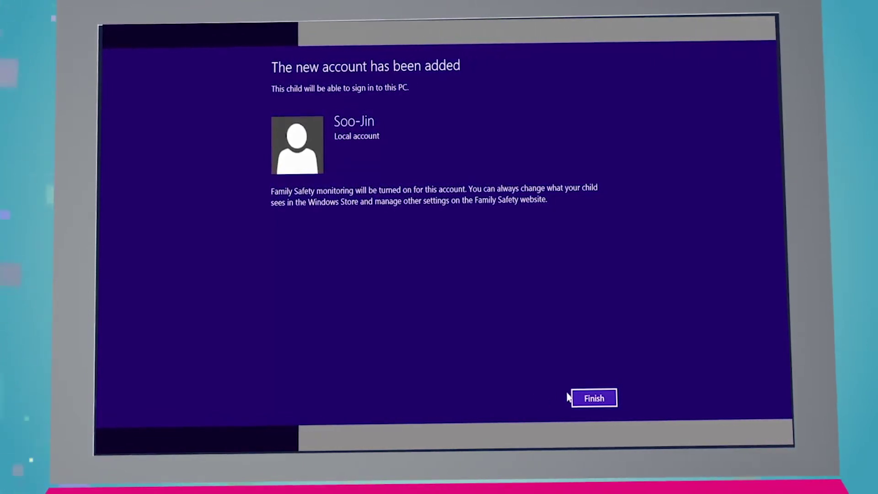
left_click(582, 400)
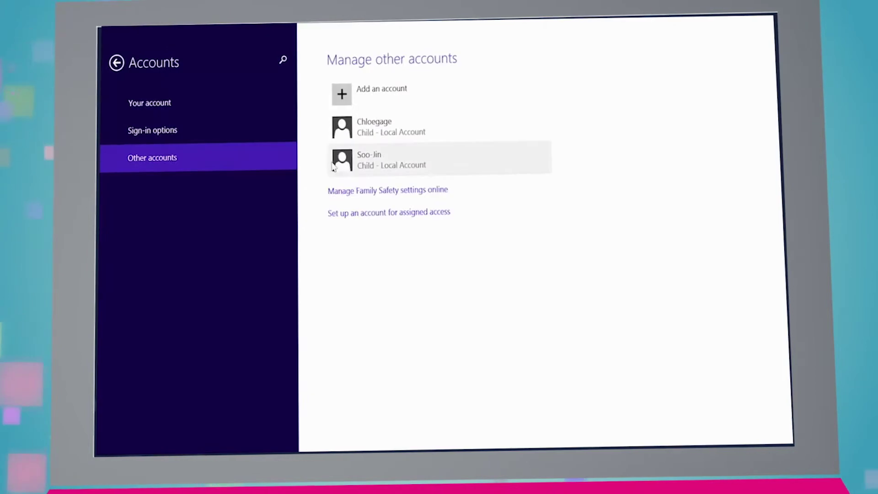
- Edit the newly added child's account and confirm Child as its account type
left_click(402, 167)
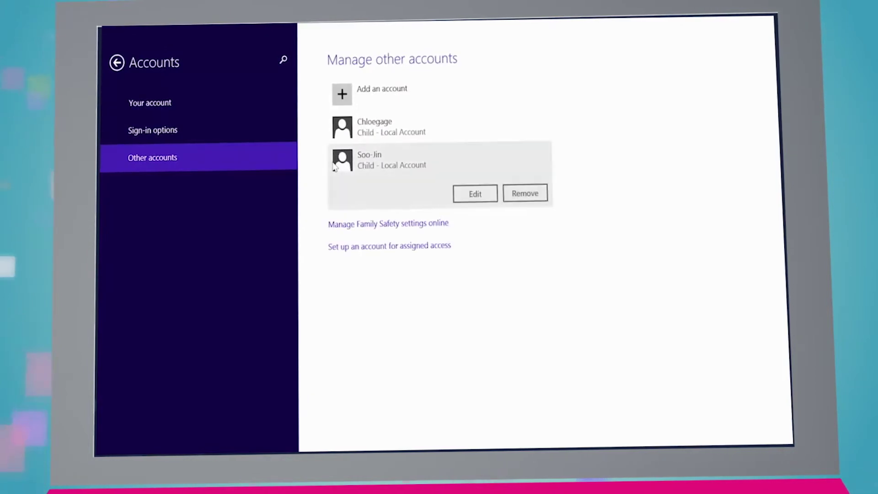
left_click(470, 193)
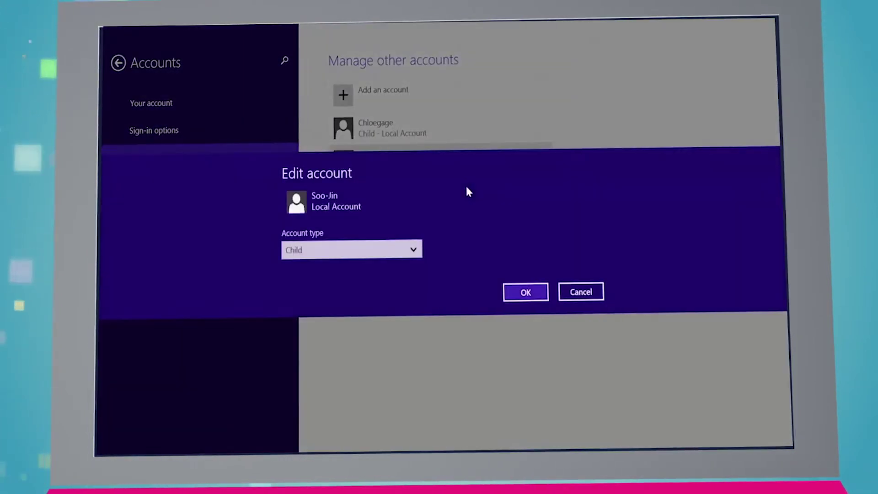
left_click(419, 249)
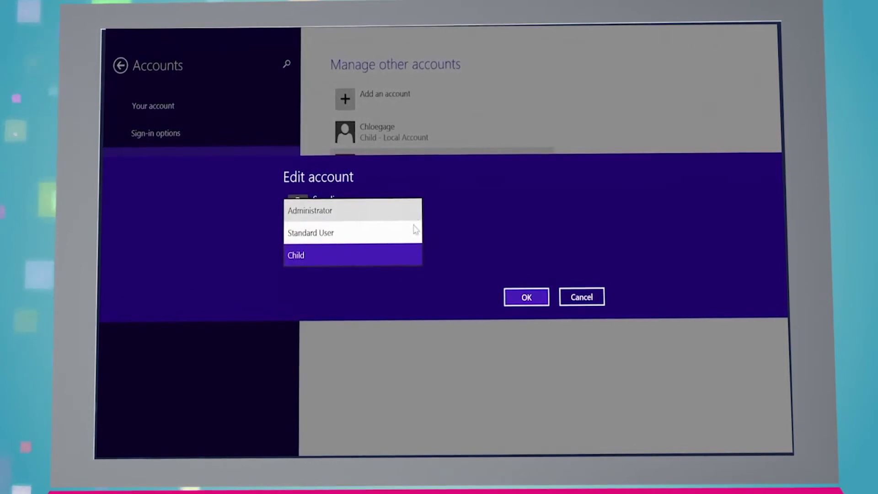
left_click(412, 253)
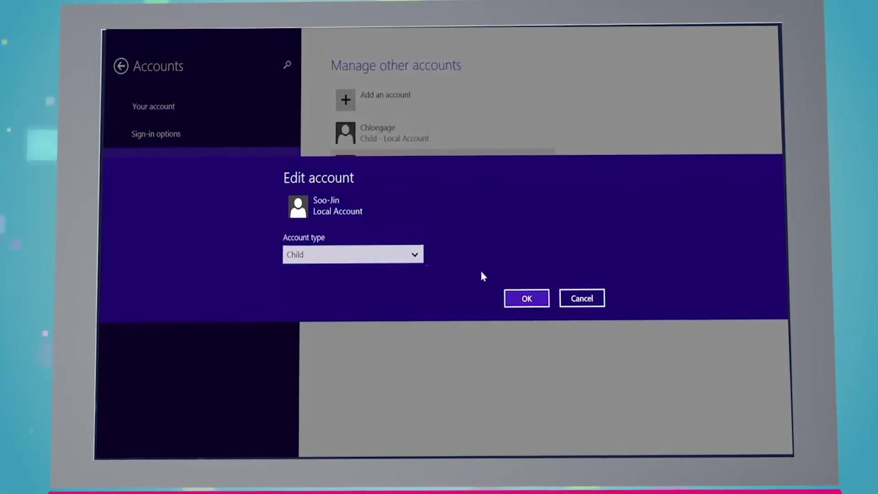
left_click(525, 300)
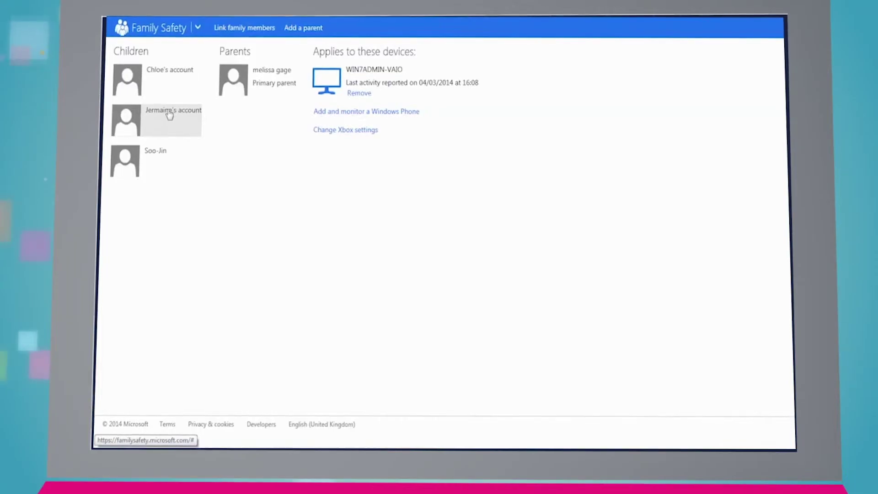
- On the Family Safety website, open the second child's settings and view the activity reporting
left_click(156, 116)
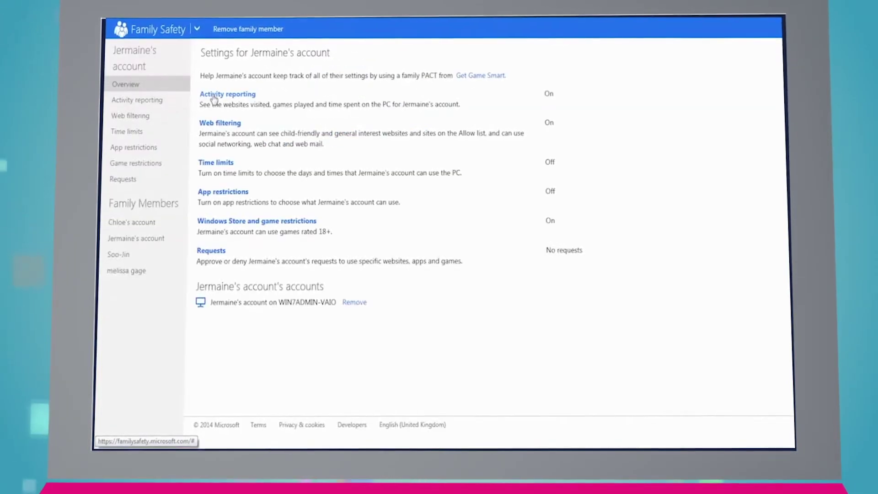
left_click(213, 97)
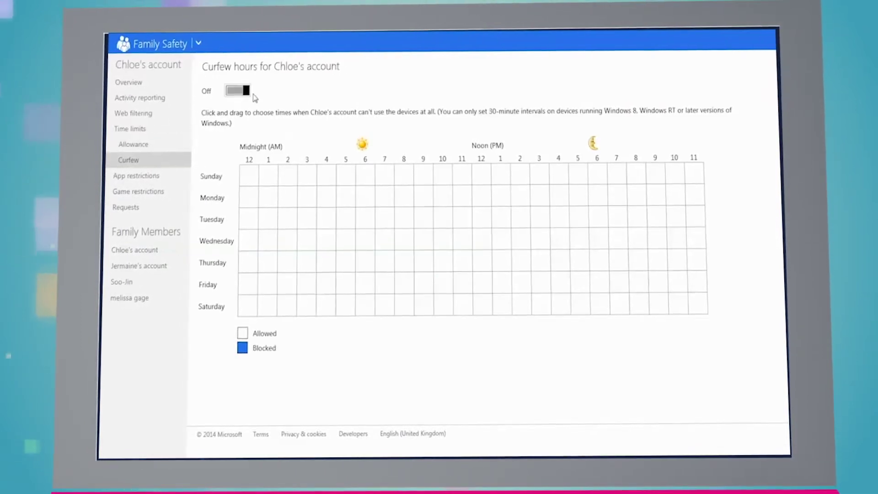
- Turn on curfew hours for the first child's account and block early-morning and late-evening hours from Sunday to Saturday
left_click(247, 92)
left_click_drag(284, 184, 317, 327)
left_click_drag(670, 172, 706, 308)
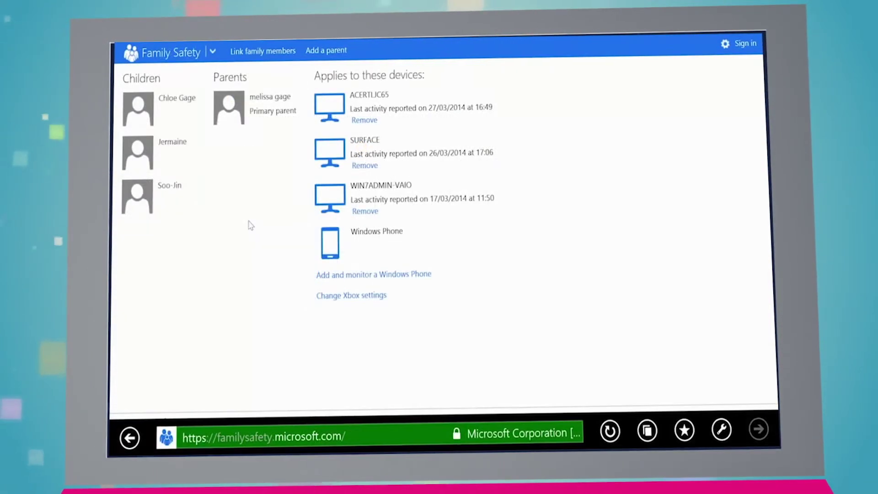
- Open the first child's Family Safety settings and view the web filtering restriction level
left_click(179, 101)
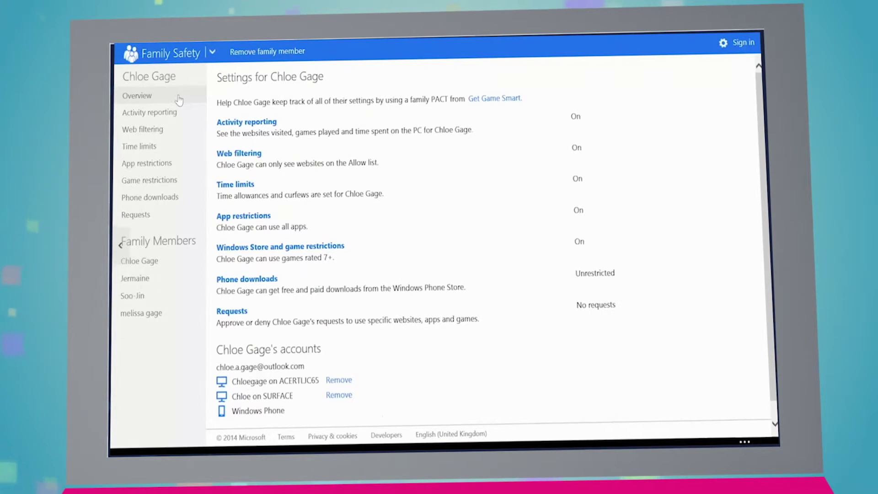
left_click(170, 129)
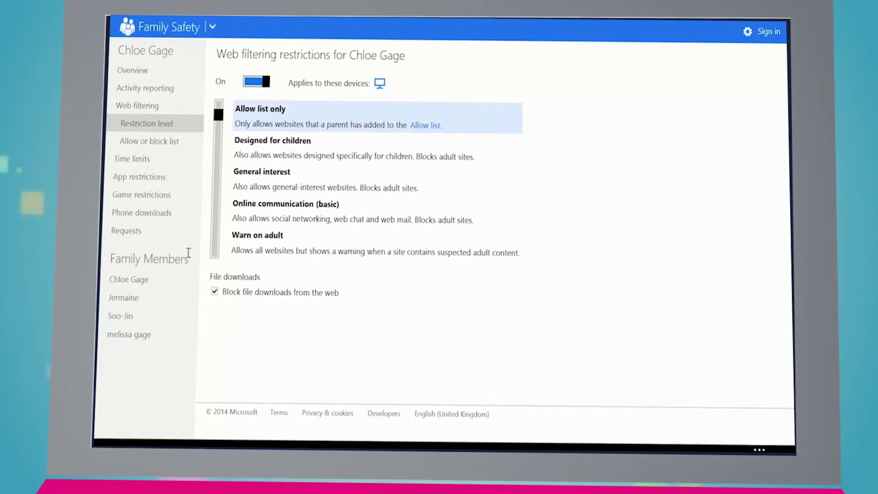
- Set the game restriction rating level for the first child to 12+
left_click(164, 193)
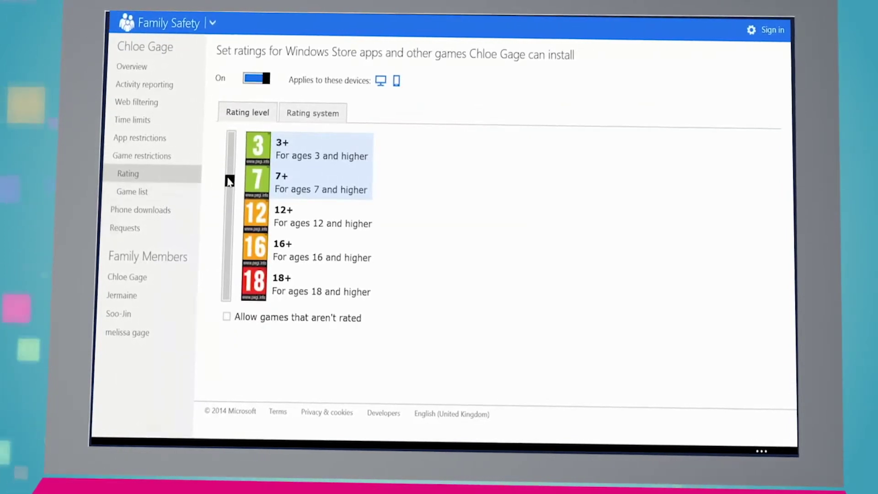
left_click(229, 203)
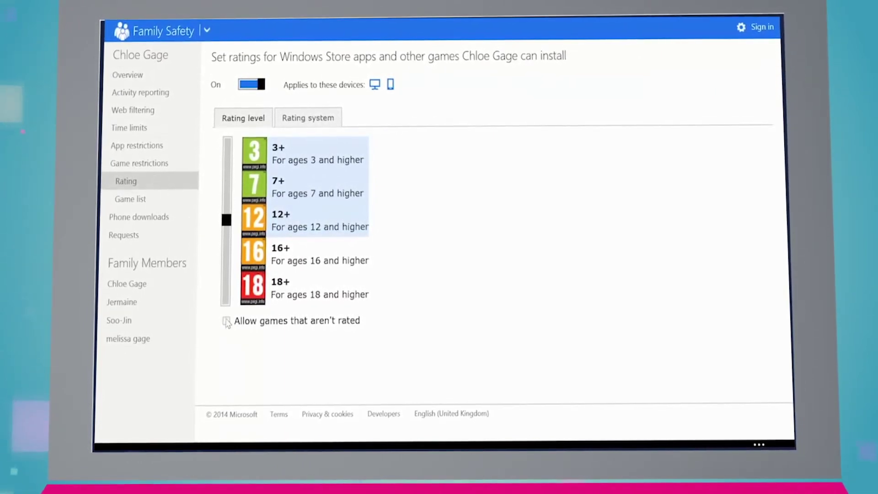
- In the first child's game list, allow Fresh Paint, Maps and News
left_click(151, 203)
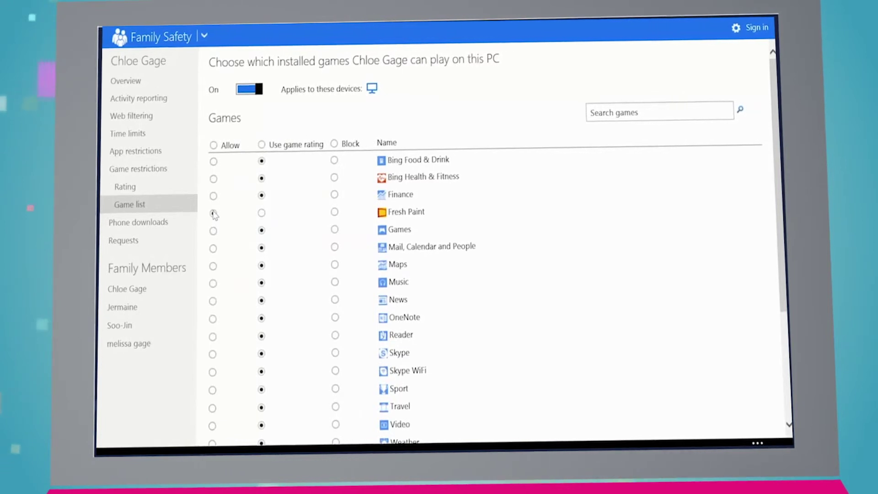
left_click(214, 266)
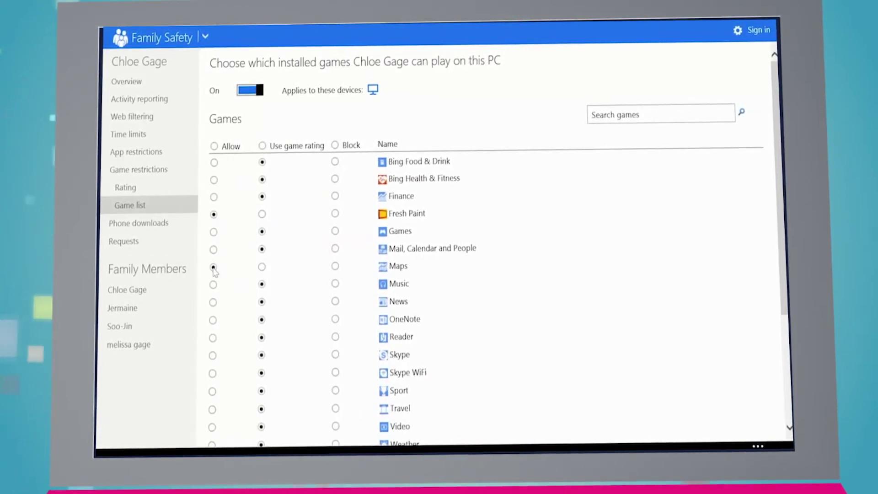
left_click(213, 302)
- Block Microsoft Silverlight in the first child's app restrictions
left_click(157, 158)
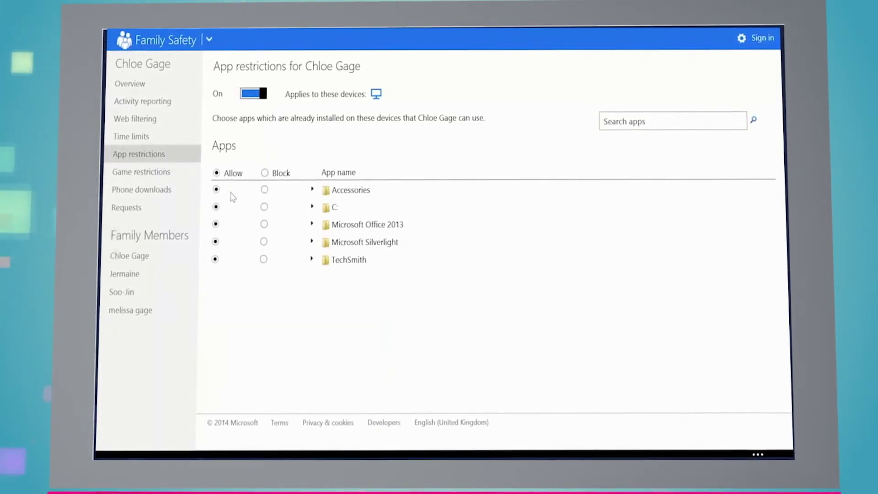
left_click(264, 242)
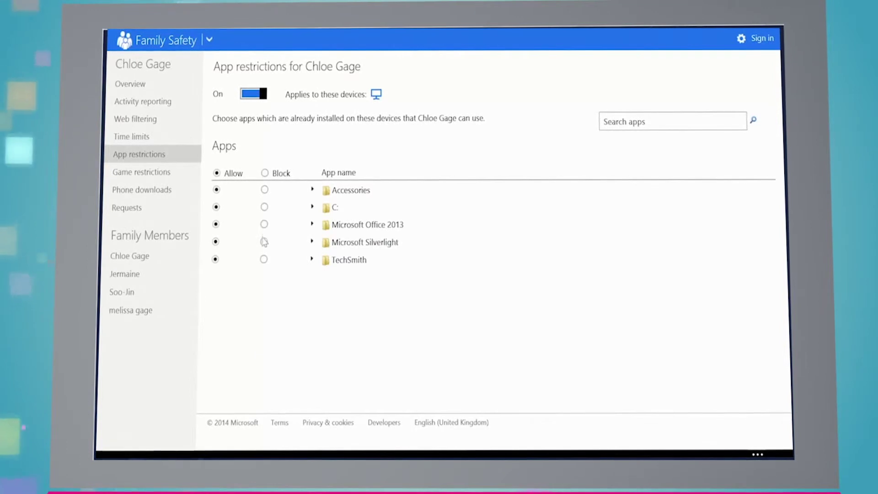